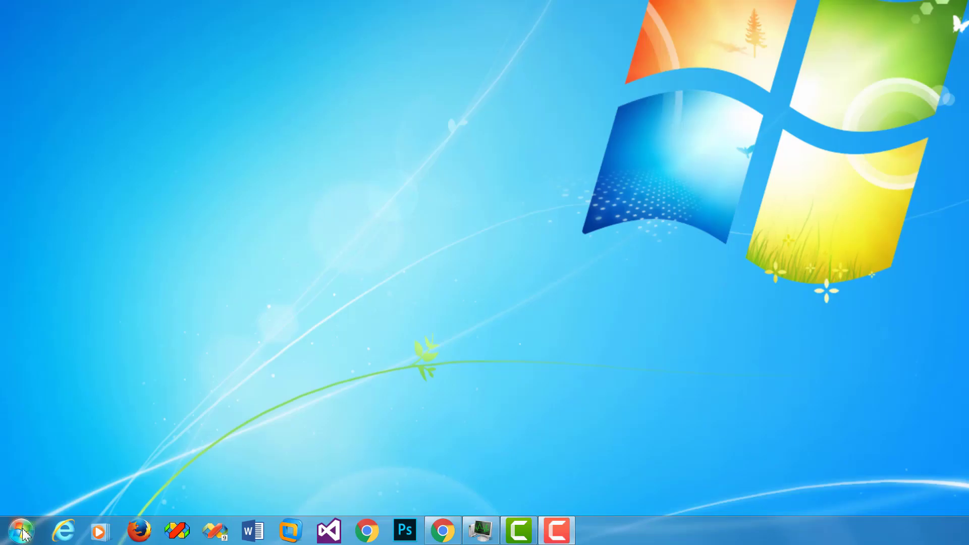
# - Launch PDF Data Extractor from the Start menu, with example.pdf loaded as the source
pyautogui.click(14, 537)
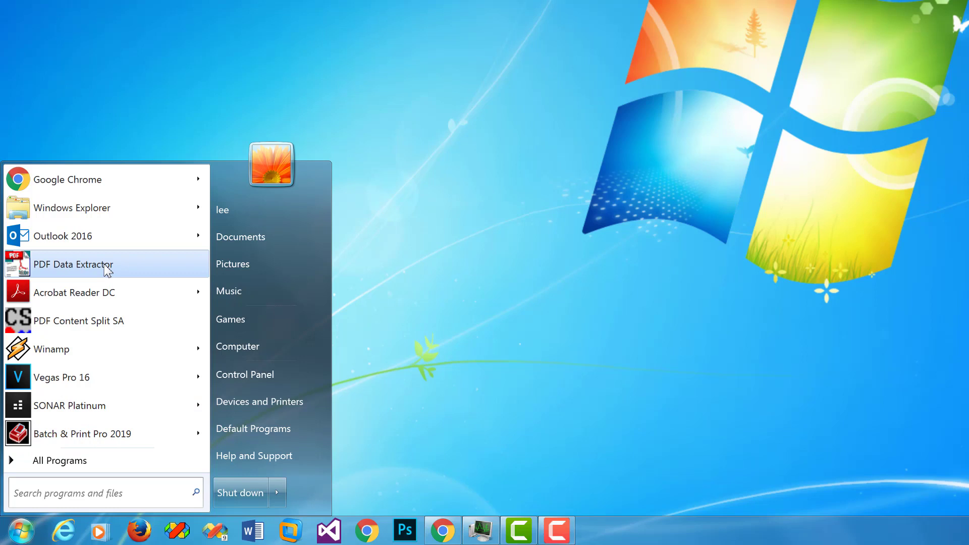
pyautogui.click(108, 268)
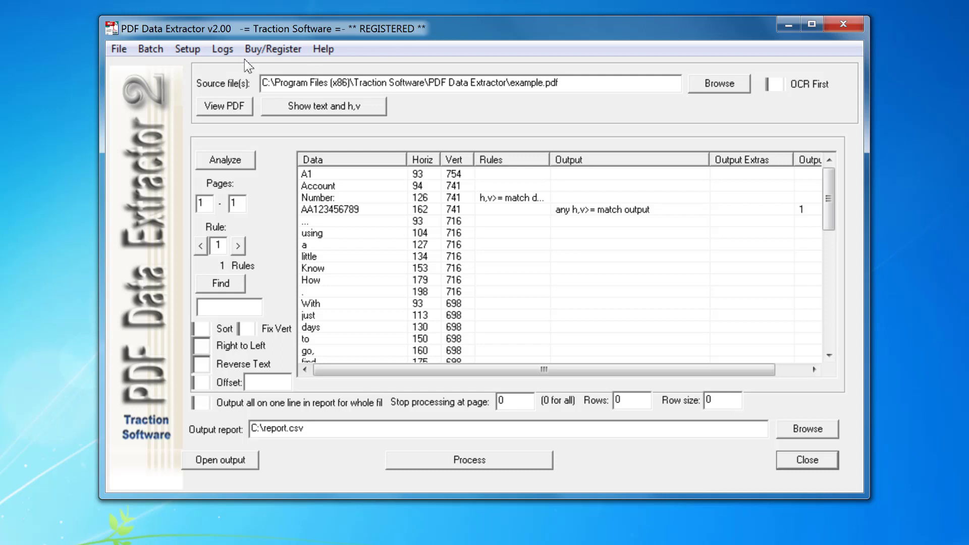
# - Load the example1.pde setup file from the installation folder via File > Load Setup
pyautogui.click(126, 52)
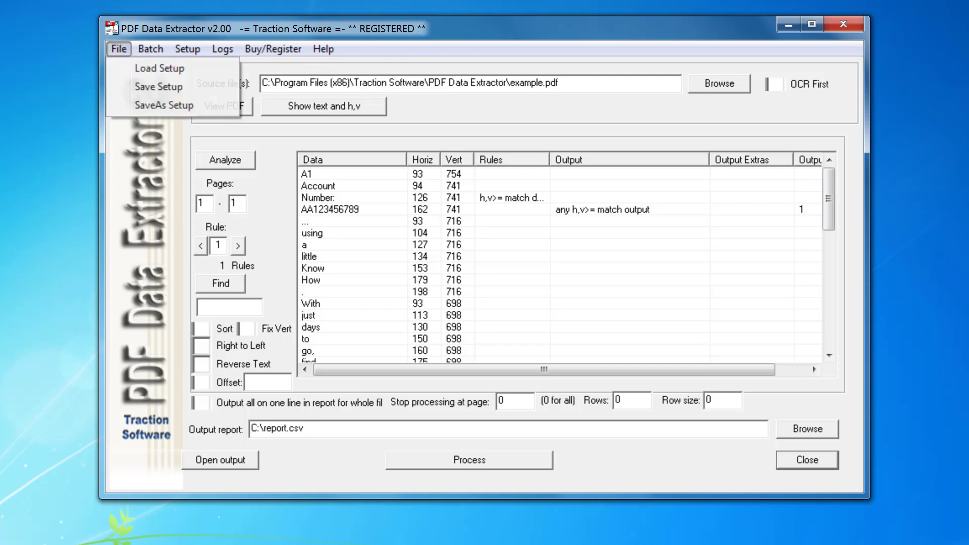
pyautogui.click(125, 67)
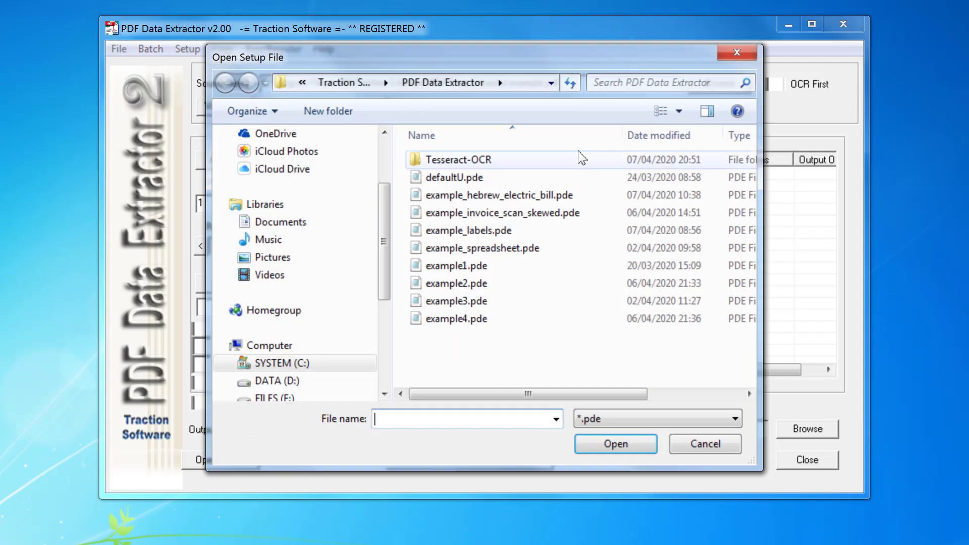
pyautogui.click(522, 89)
pyautogui.click(508, 84)
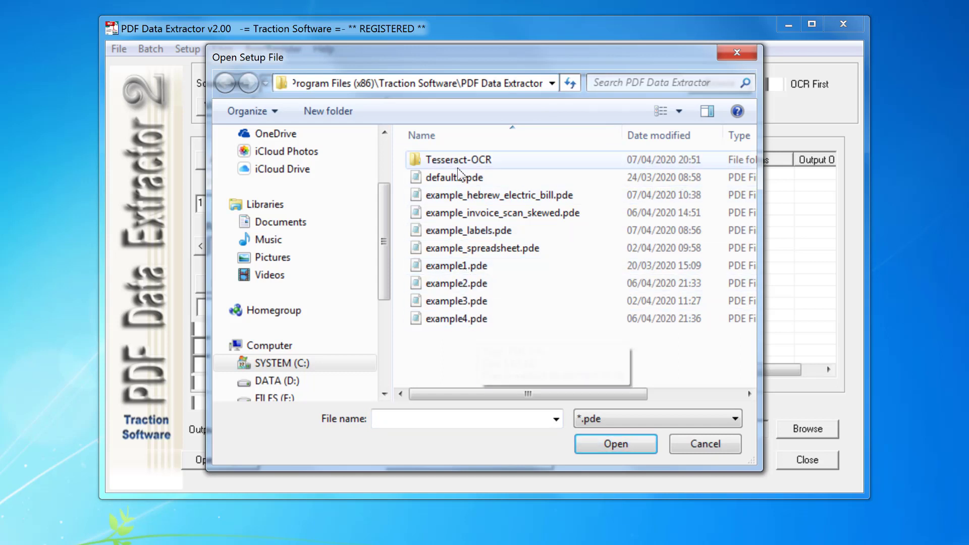
pyautogui.doubleClick(474, 268)
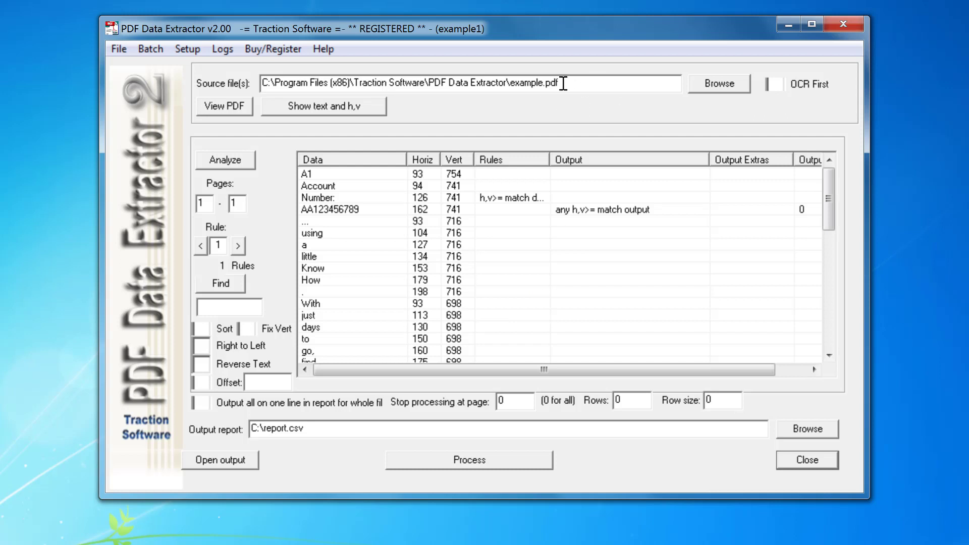
pyautogui.click(324, 50)
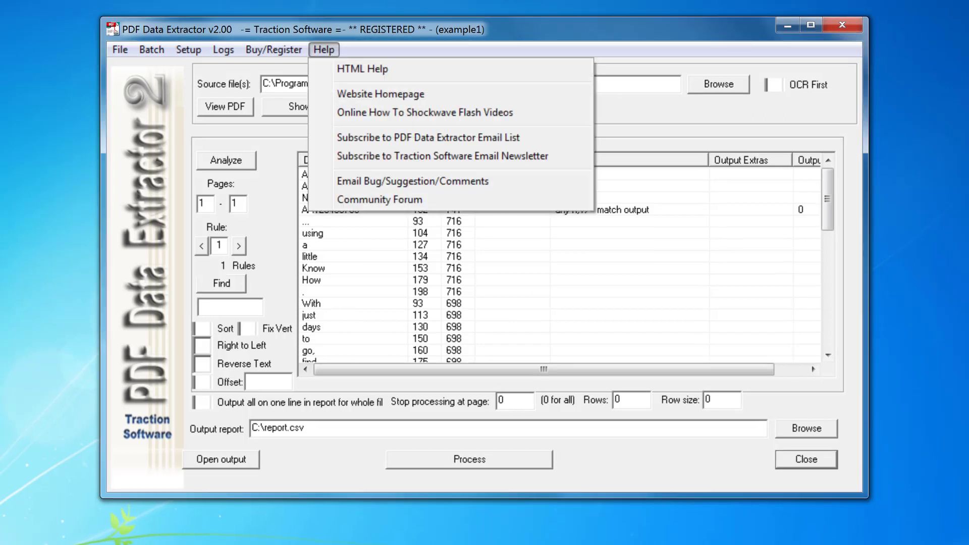
pyautogui.click(348, 69)
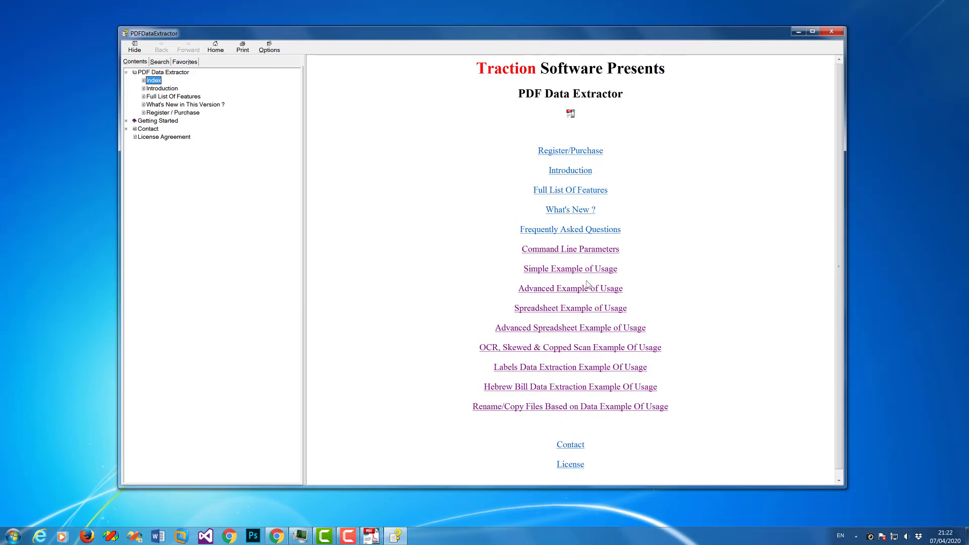
pyautogui.click(572, 270)
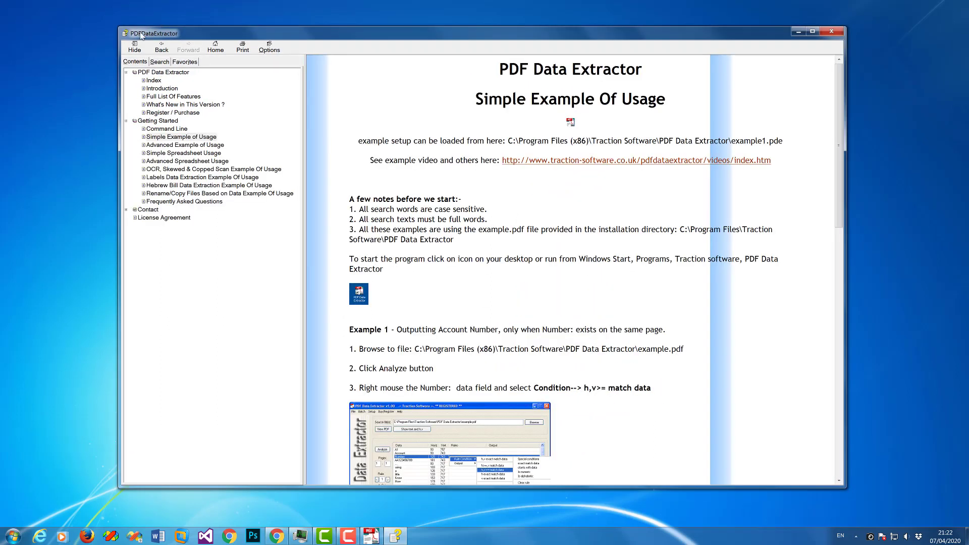
pyautogui.click(159, 48)
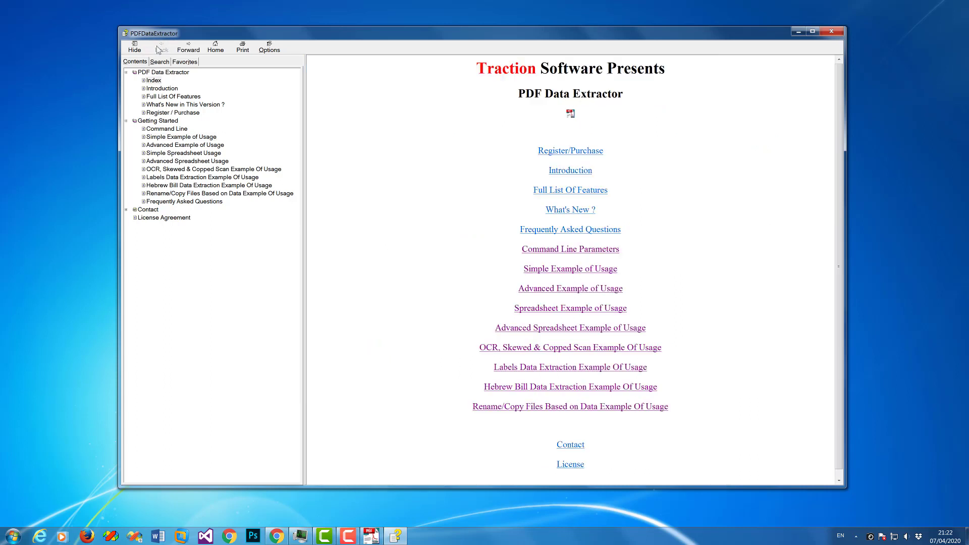
pyautogui.click(831, 32)
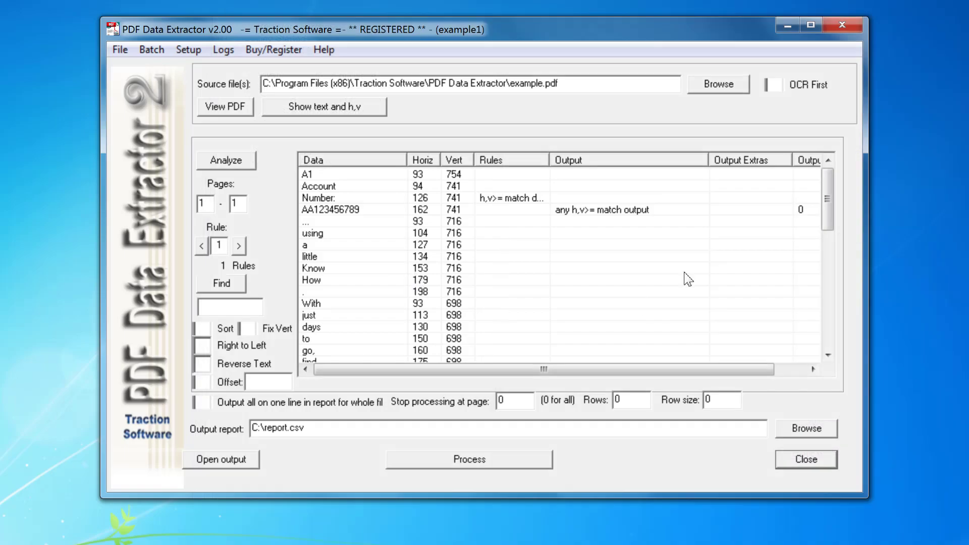
# - Extract example.pdf into report.csv, review it in Excel with column B widened, then close Excel
pyautogui.click(490, 461)
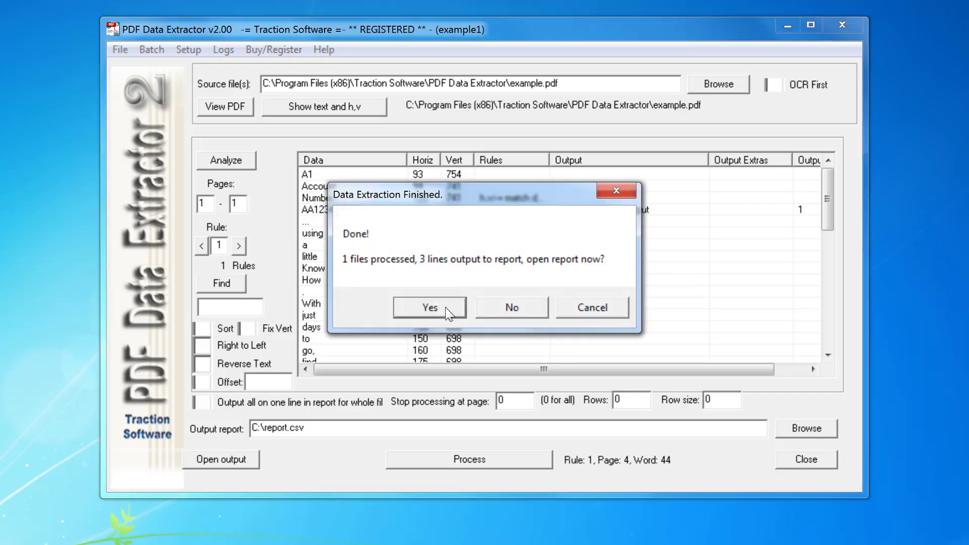
pyautogui.click(437, 309)
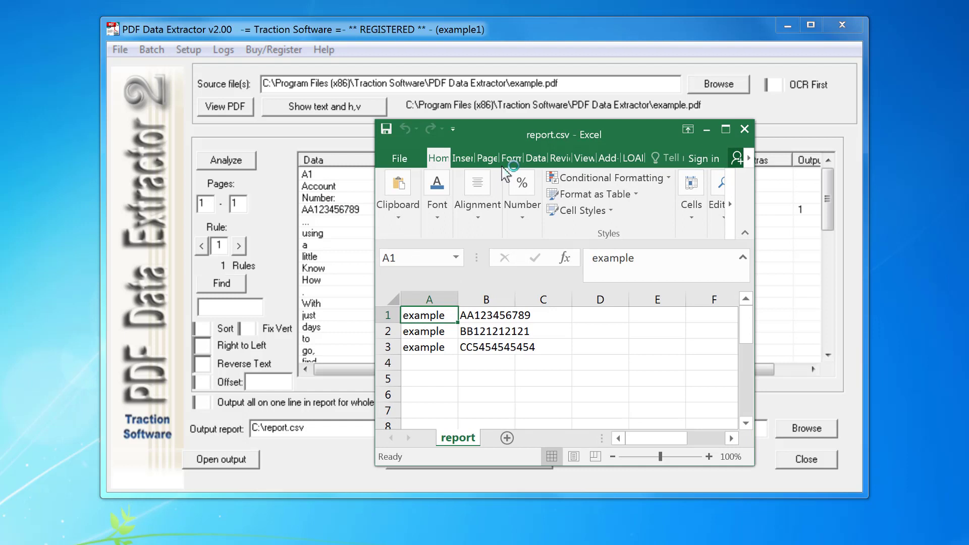
pyautogui.moveTo(514, 299); pyautogui.dragTo(565, 299)
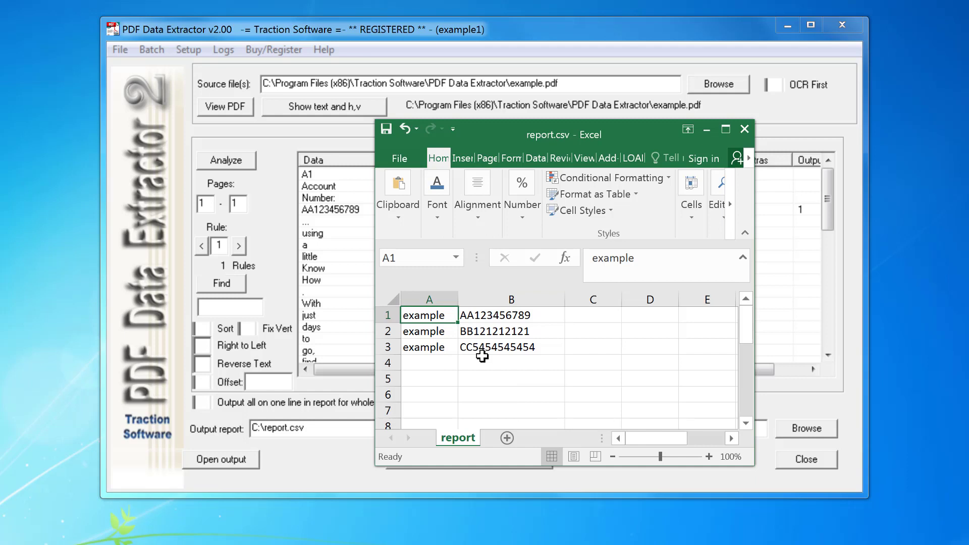
pyautogui.click(744, 129)
# - Discard the report changes and give A1 a position-range output rule: horizontal 93, vertical 754–758
pyautogui.click(489, 286)
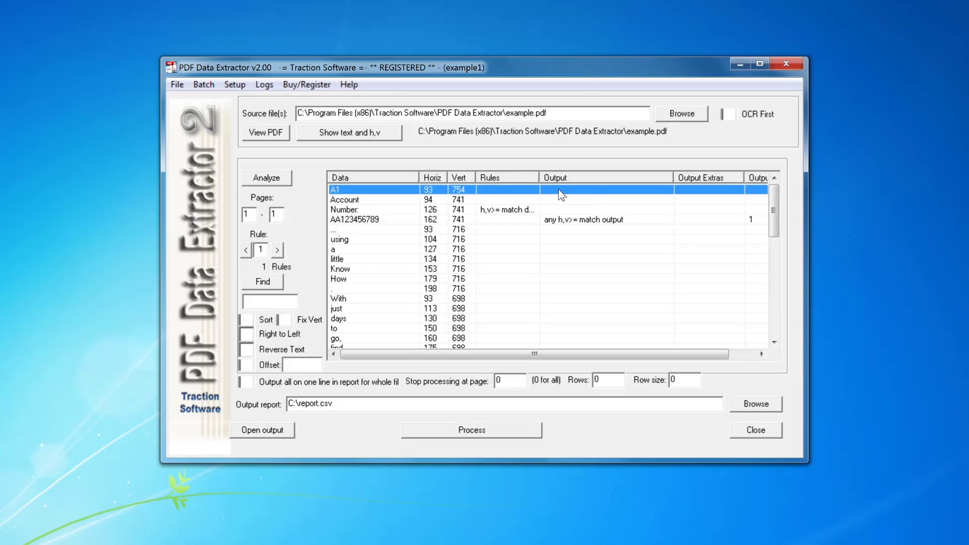
pyautogui.rightClick(554, 190)
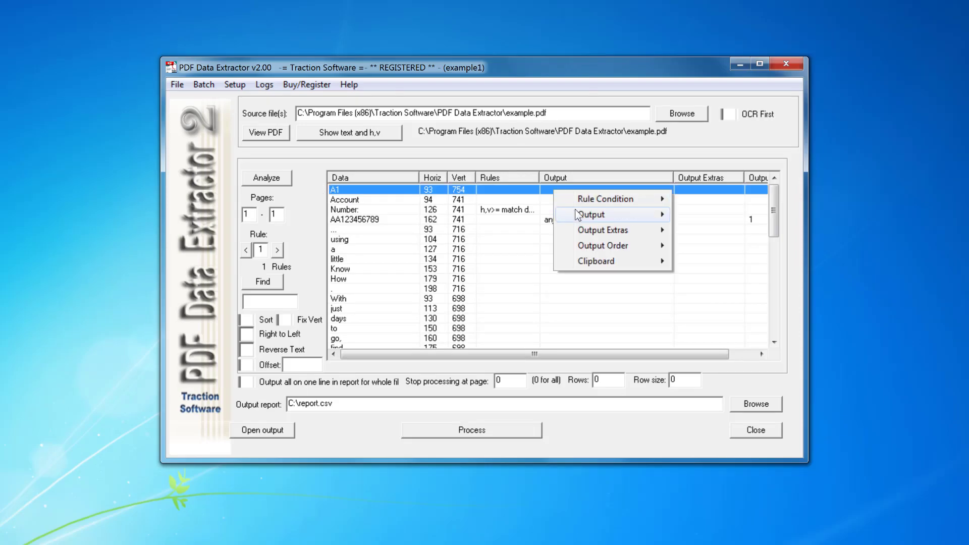
pyautogui.moveTo(578, 214)
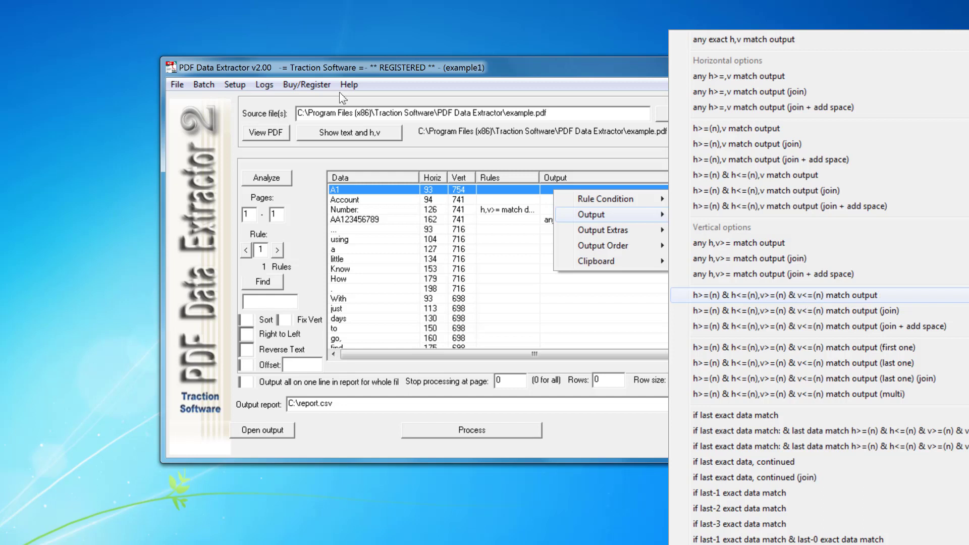
pyautogui.click(822, 295)
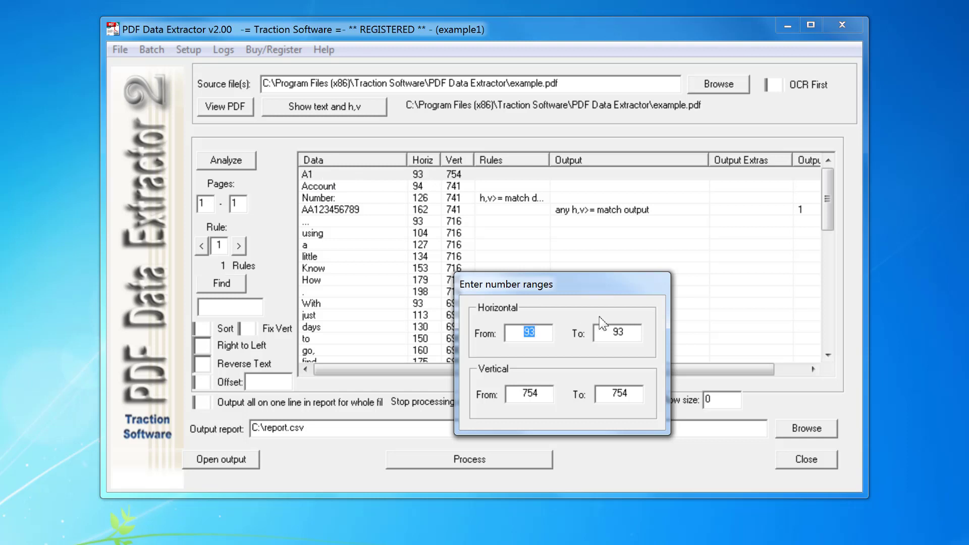
pyautogui.press('Tab')
pyautogui.moveTo(634, 393); pyautogui.dragTo(624, 393)
pyautogui.write('8')
pyautogui.press('Return')
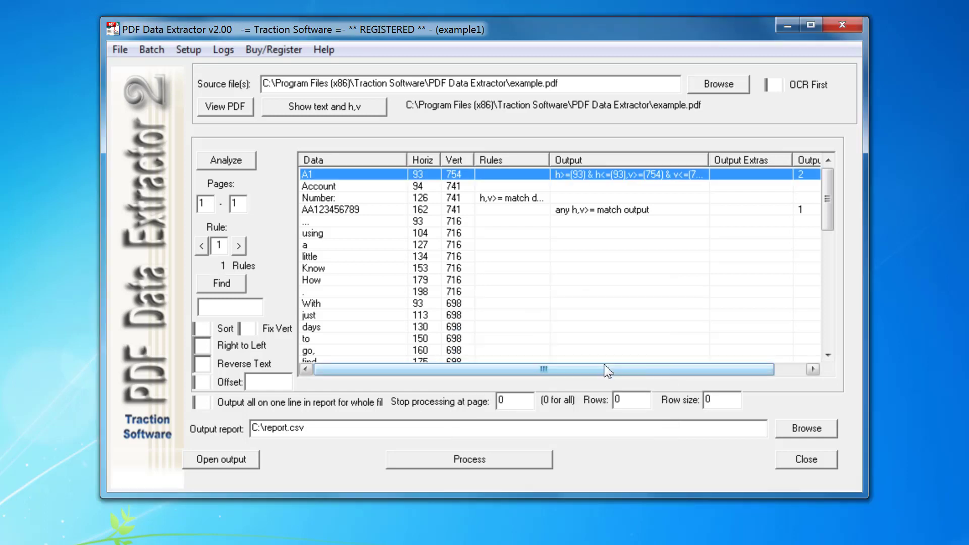
# - List page 4's word positions in Notepad and widen the Output column to show A1's rule
pyautogui.click(327, 108)
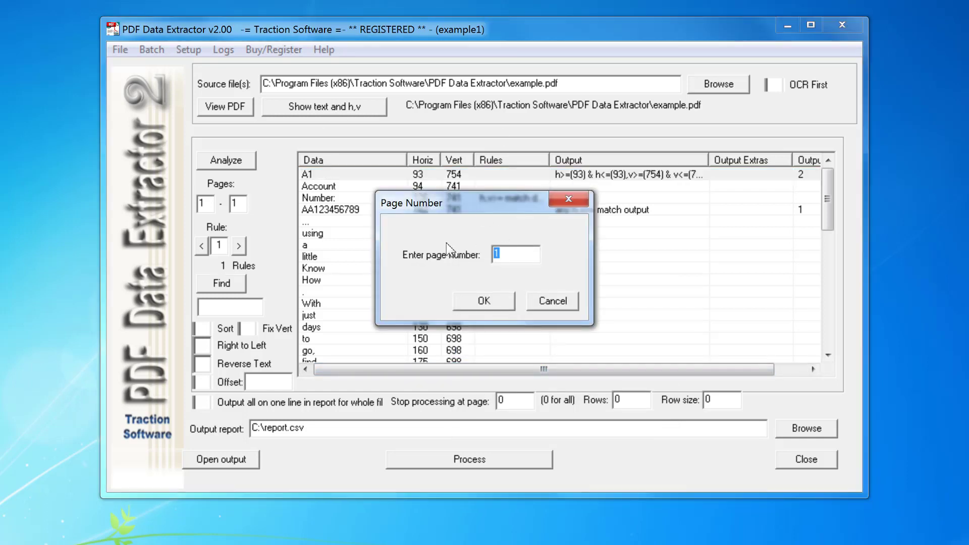
pyautogui.write('4')
pyautogui.click(500, 306)
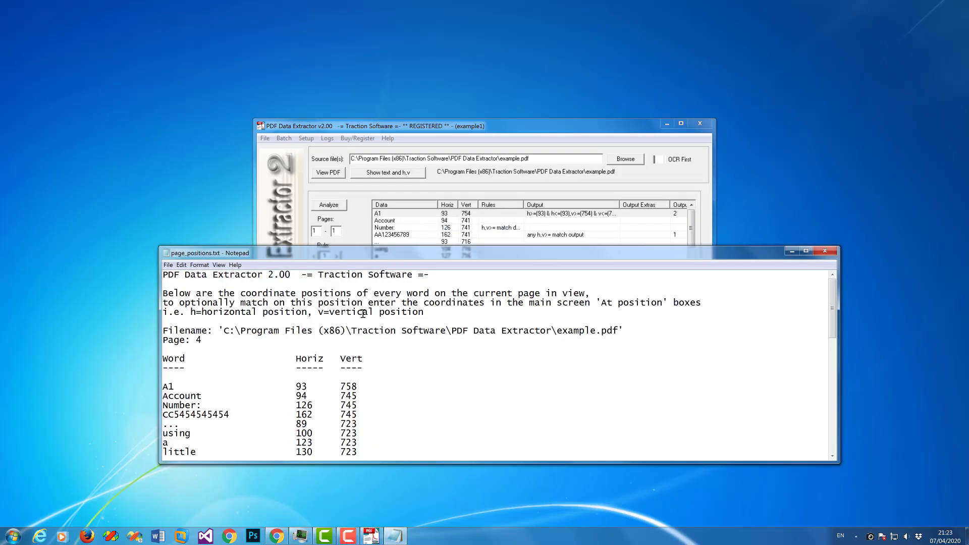
pyautogui.moveTo(337, 255); pyautogui.dragTo(385, 251)
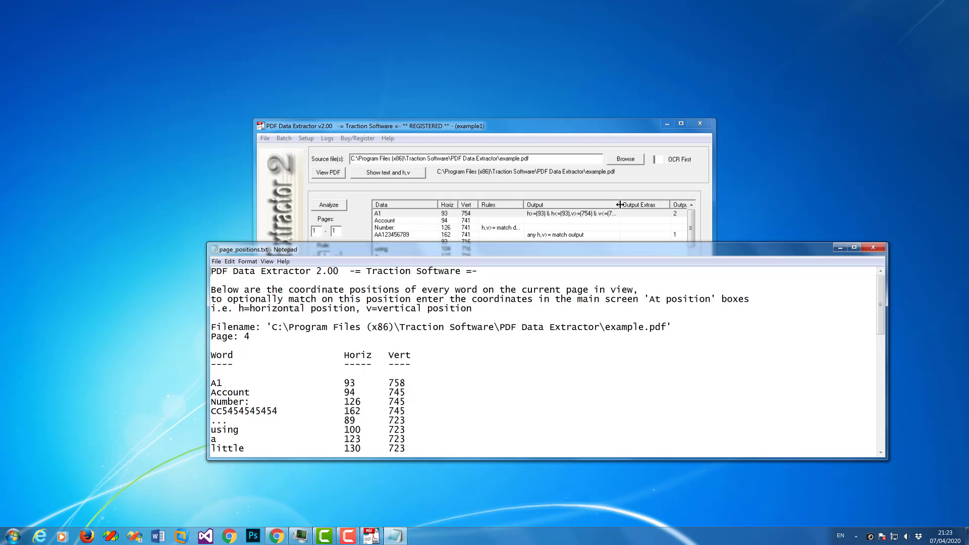
pyautogui.moveTo(619, 204); pyautogui.dragTo(646, 205)
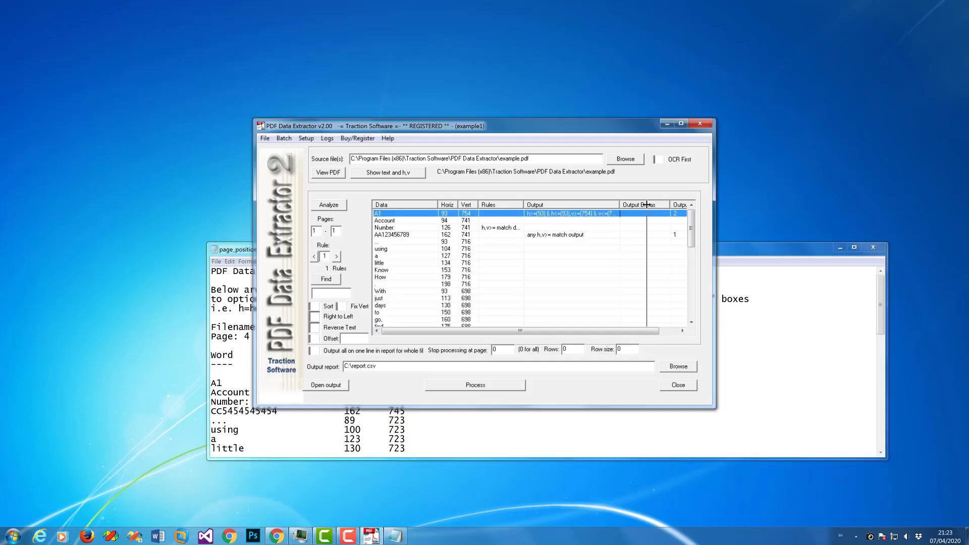
pyautogui.click(842, 247)
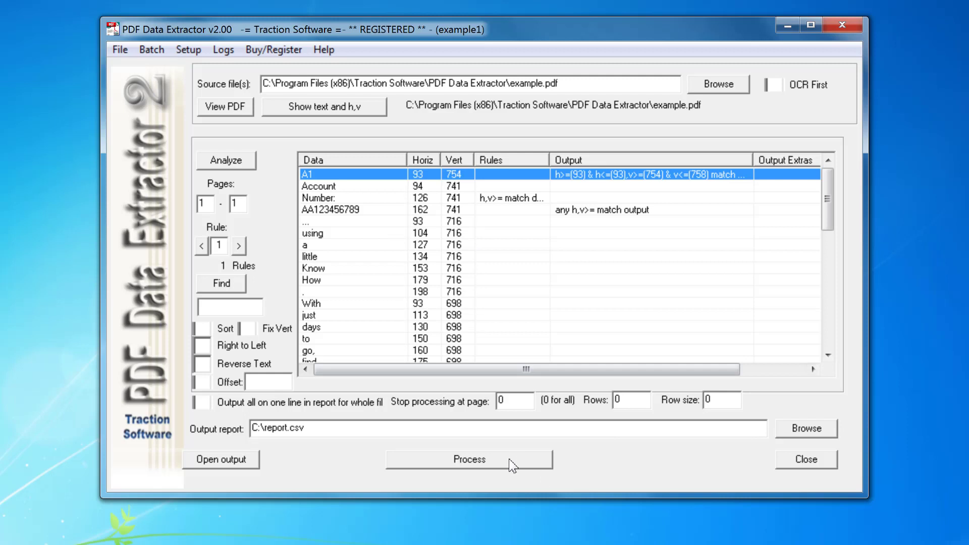
# - Rerun the extraction, open report.csv in Excel, widen columns A and B, then close Excel
pyautogui.click(511, 465)
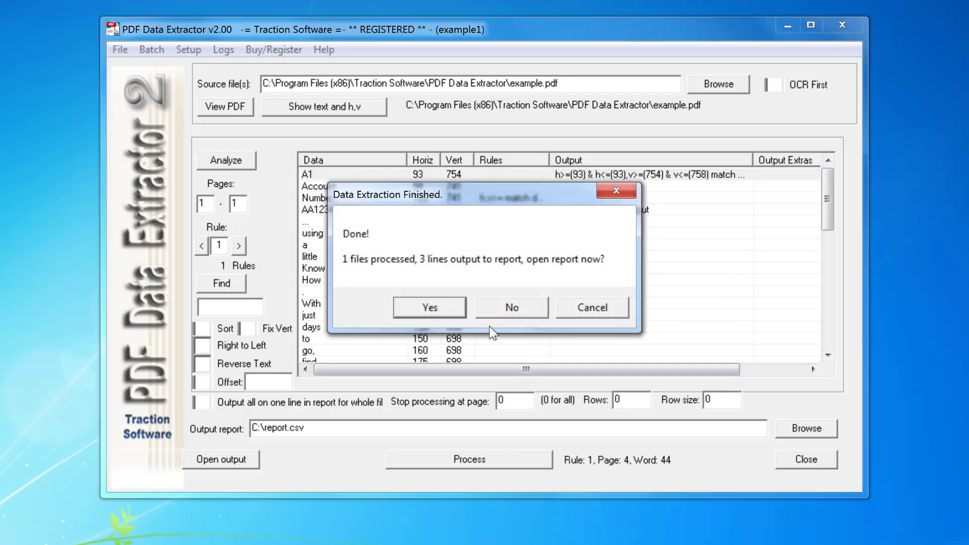
pyautogui.click(451, 312)
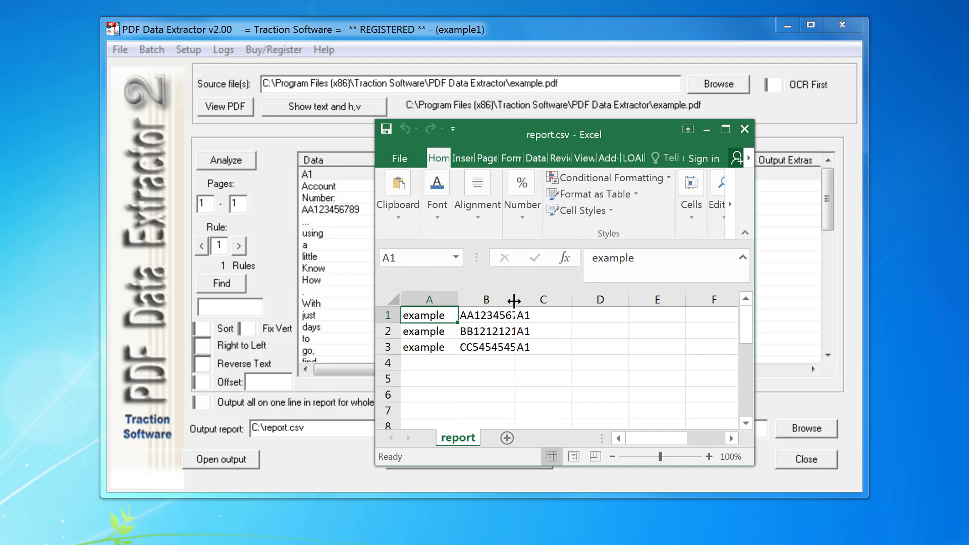
pyautogui.moveTo(515, 299); pyautogui.dragTo(574, 295)
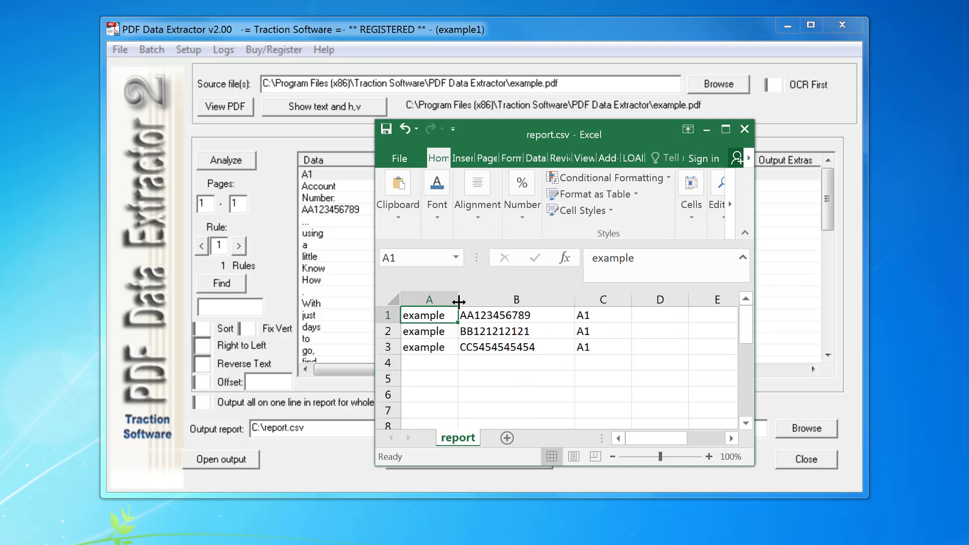
pyautogui.click(528, 299)
pyautogui.moveTo(457, 299); pyautogui.dragTo(513, 299)
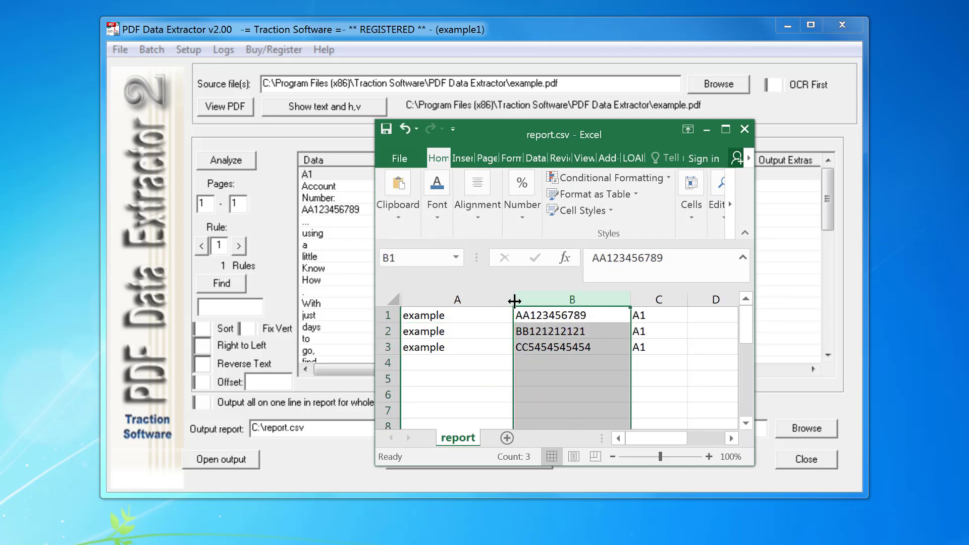
pyautogui.click(745, 129)
# - Discard the report changes and set the output header to 'Filename,Account Number,Extra Data'
pyautogui.click(538, 281)
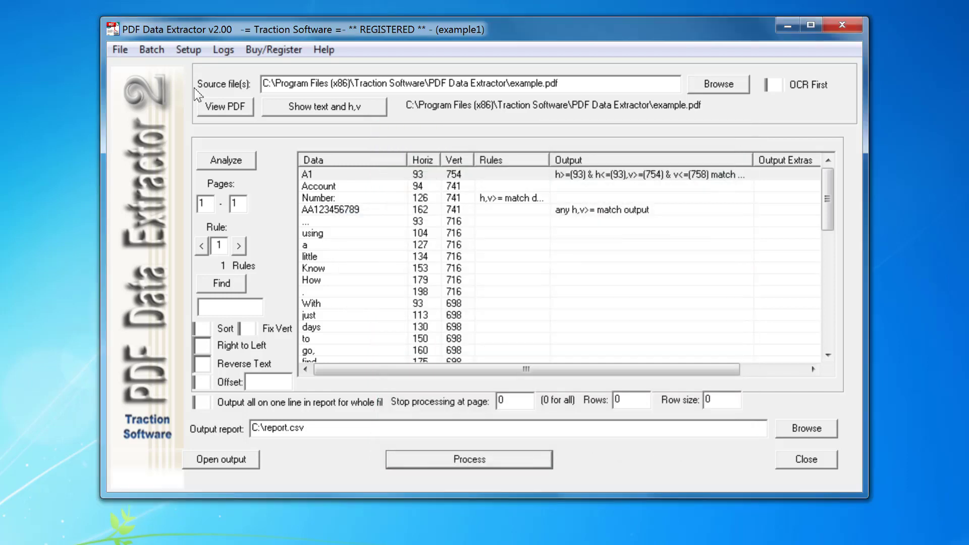
pyautogui.click(188, 49)
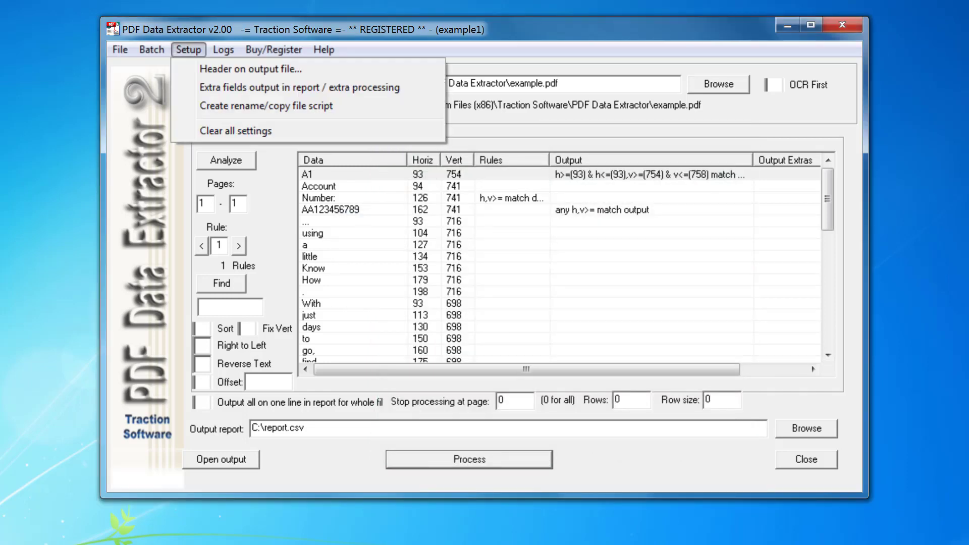
pyautogui.click(203, 69)
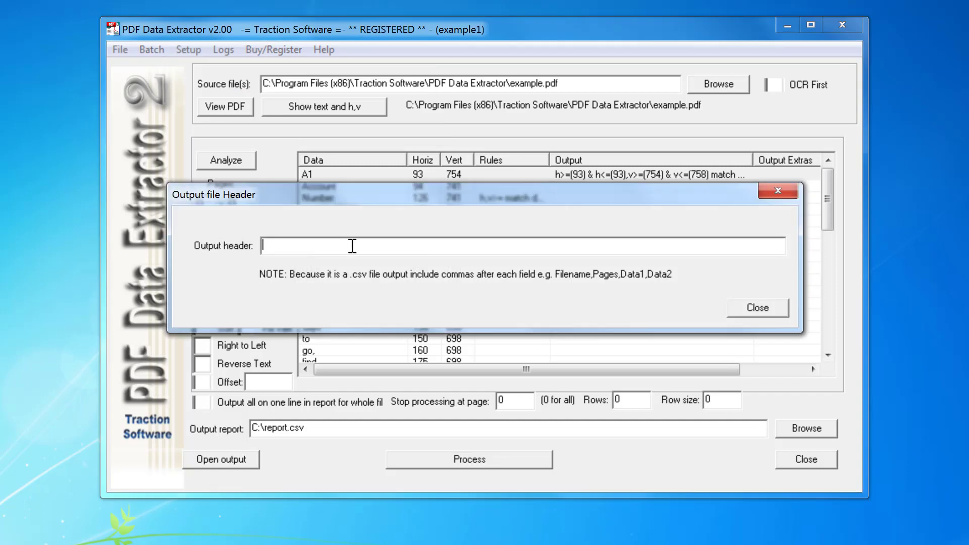
pyautogui.write('Filename,A')
pyautogui.moveTo(499, 193); pyautogui.dragTo(532, 241)
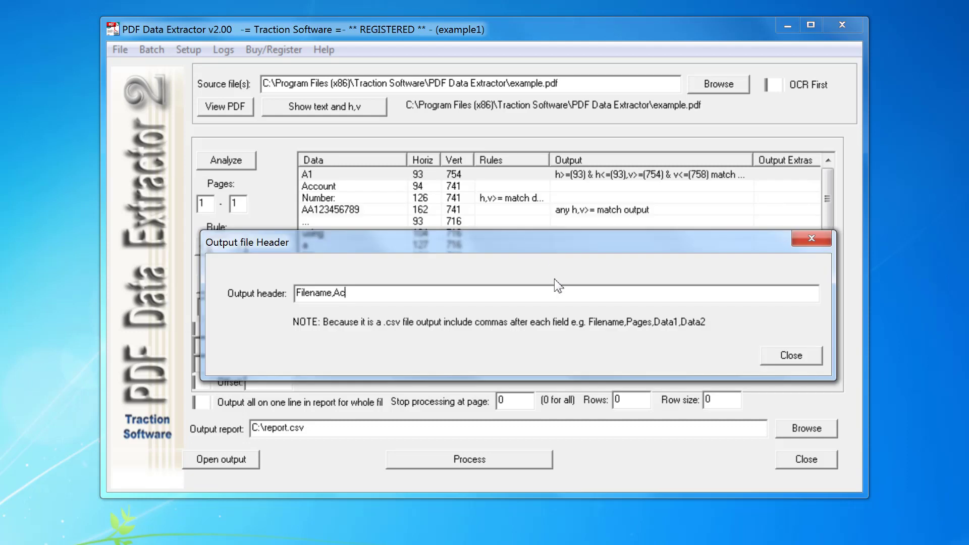
pyautogui.write(',Account Number,Extra Data')
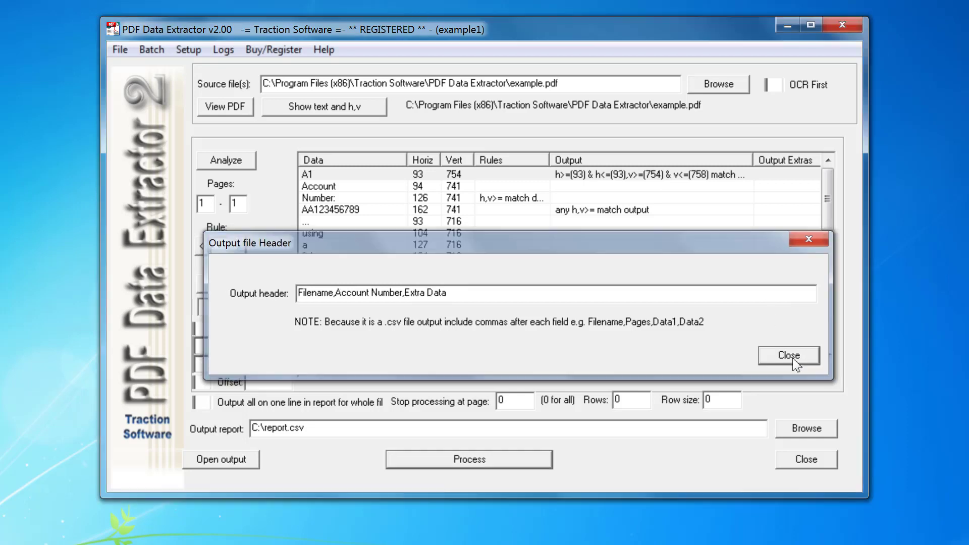
pyautogui.click(807, 359)
# - Regenerate report.csv, check the header row in Excel with columns A and B widened, and close without saving
pyautogui.click(513, 464)
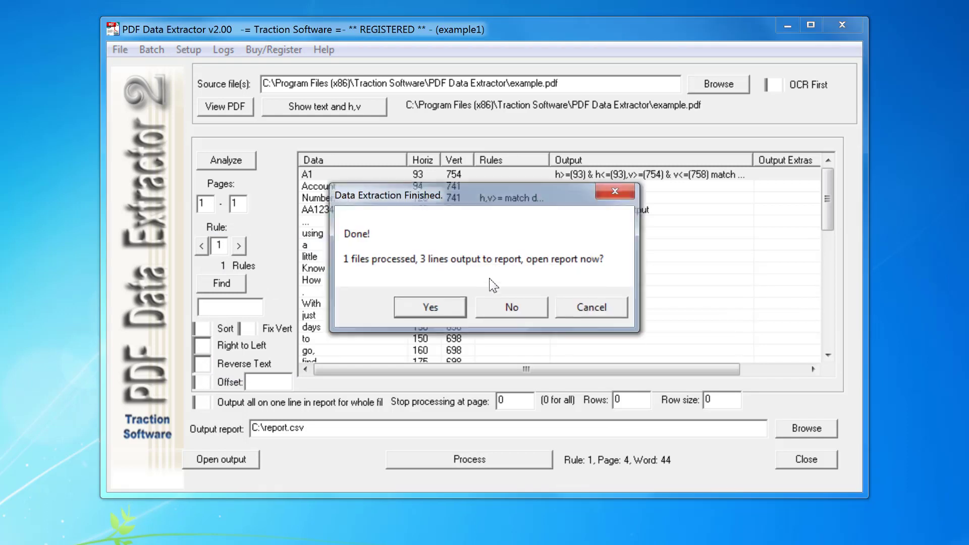
pyautogui.click(444, 305)
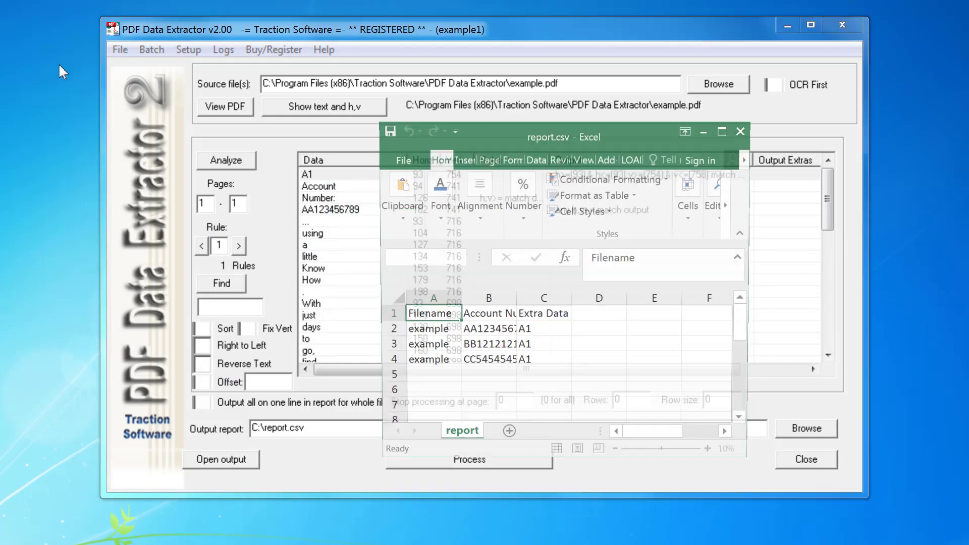
pyautogui.moveTo(513, 302); pyautogui.dragTo(594, 302)
pyautogui.moveTo(458, 301); pyautogui.dragTo(496, 302)
pyautogui.click(744, 130)
pyautogui.click(545, 281)
pyautogui.click(188, 49)
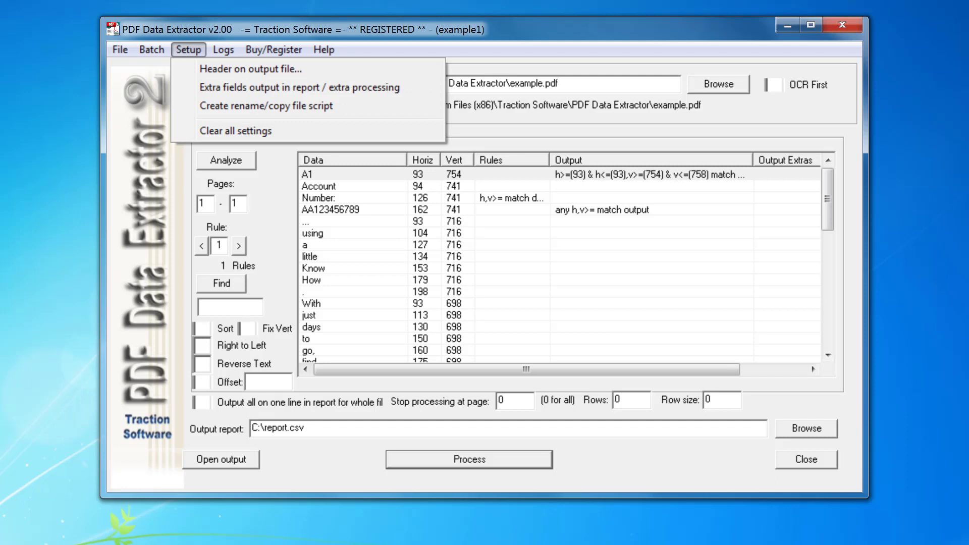
# - Switch off Output filetitle in the extra report fields settings and save
pyautogui.click(299, 88)
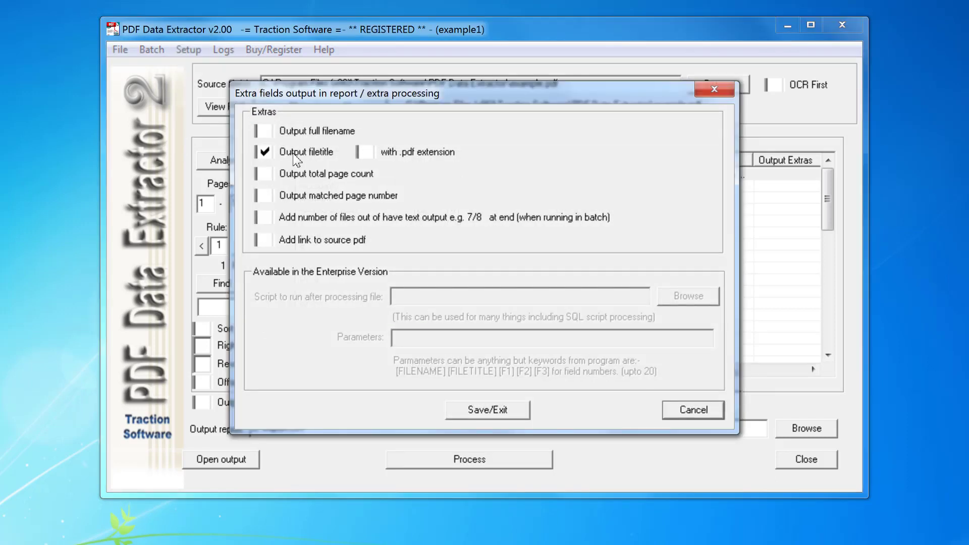
pyautogui.click(265, 153)
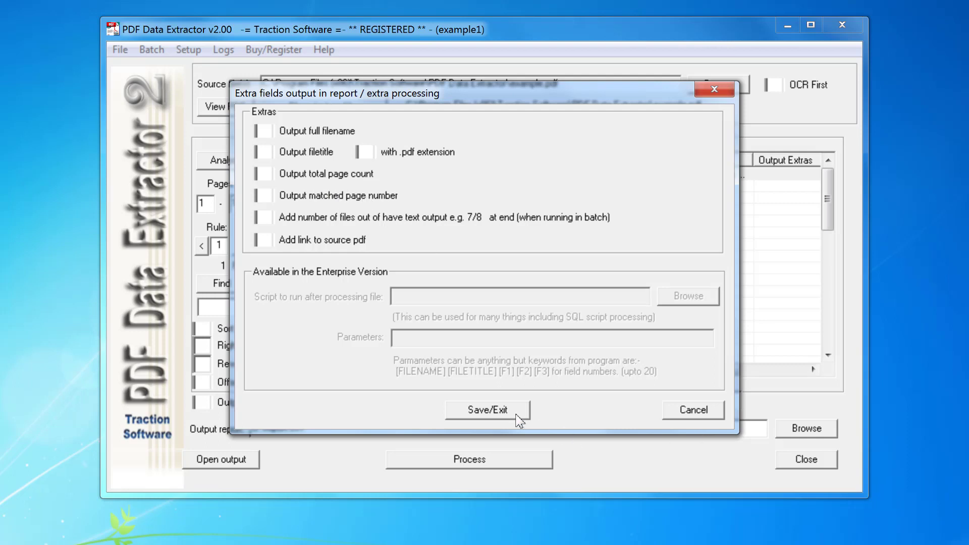
pyautogui.click(488, 409)
# - Delete 'Filename,' from the output file header, leaving Account Number and Extra Data
pyautogui.click(189, 49)
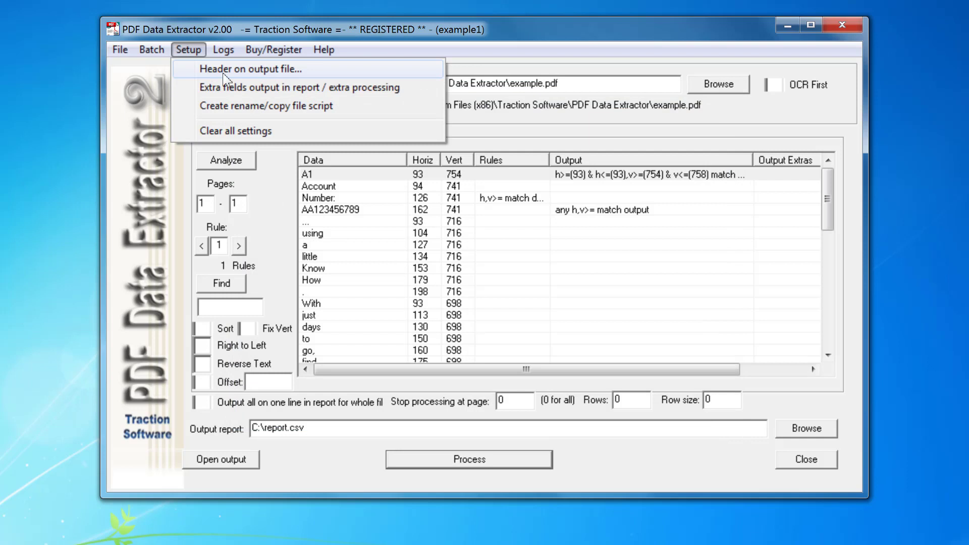
pyautogui.click(381, 136)
pyautogui.click(305, 245)
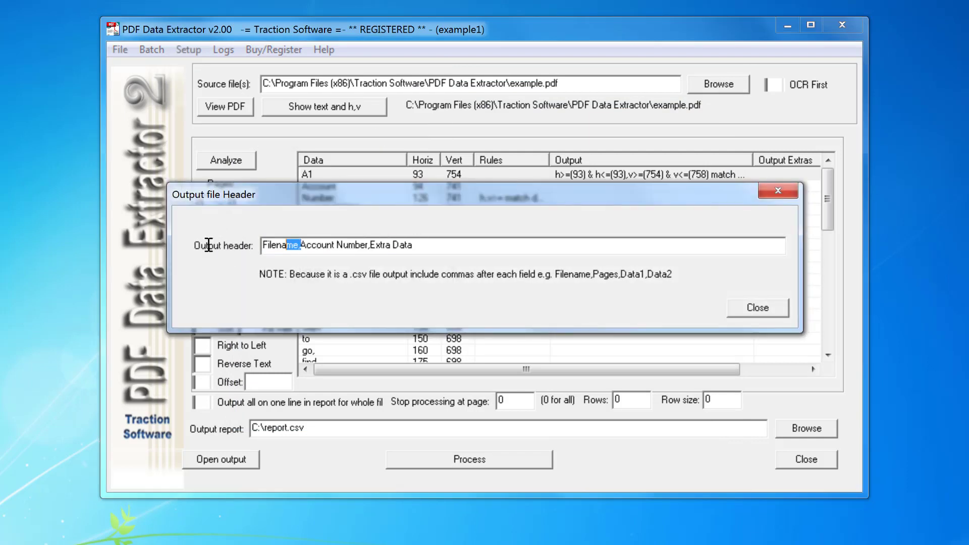
pyautogui.press('Delete')
pyautogui.click(737, 308)
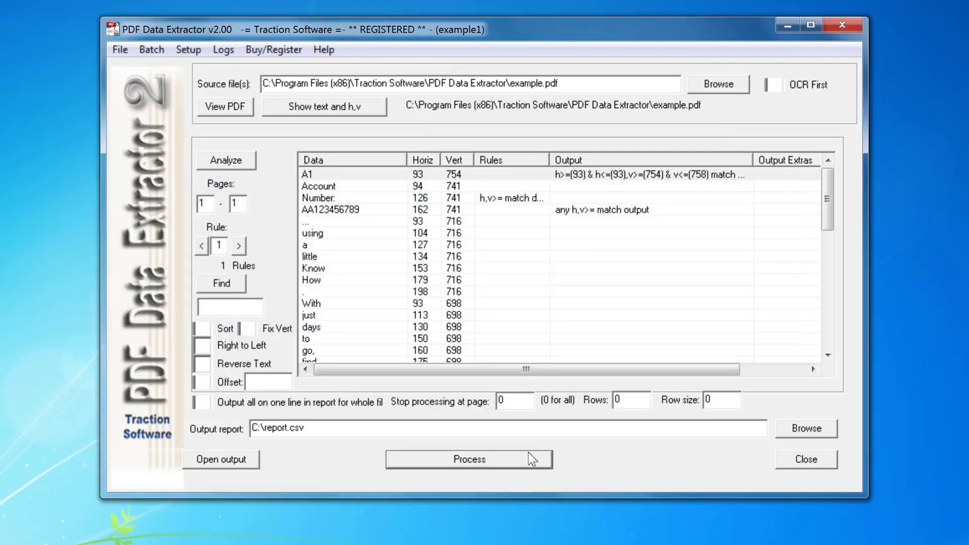
# - Regenerate report.csv, check it in Excel with column A widened, and close without saving
pyautogui.click(533, 460)
pyautogui.click(451, 312)
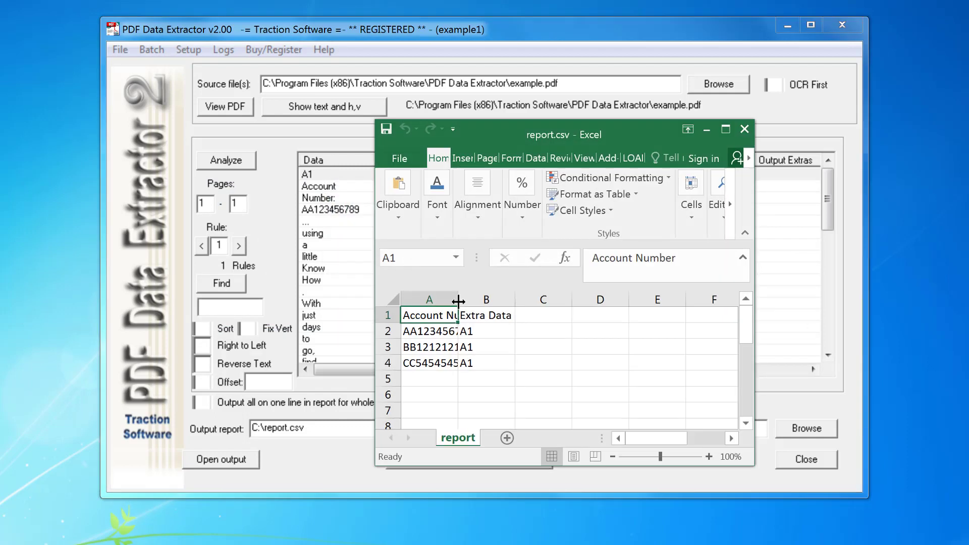
pyautogui.moveTo(458, 300); pyautogui.dragTo(520, 299)
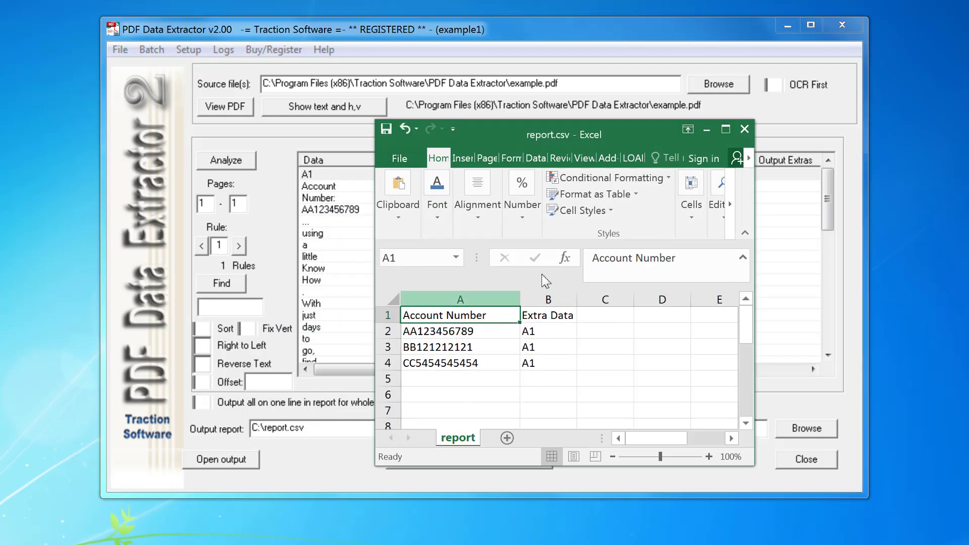
pyautogui.click(744, 129)
pyautogui.click(482, 281)
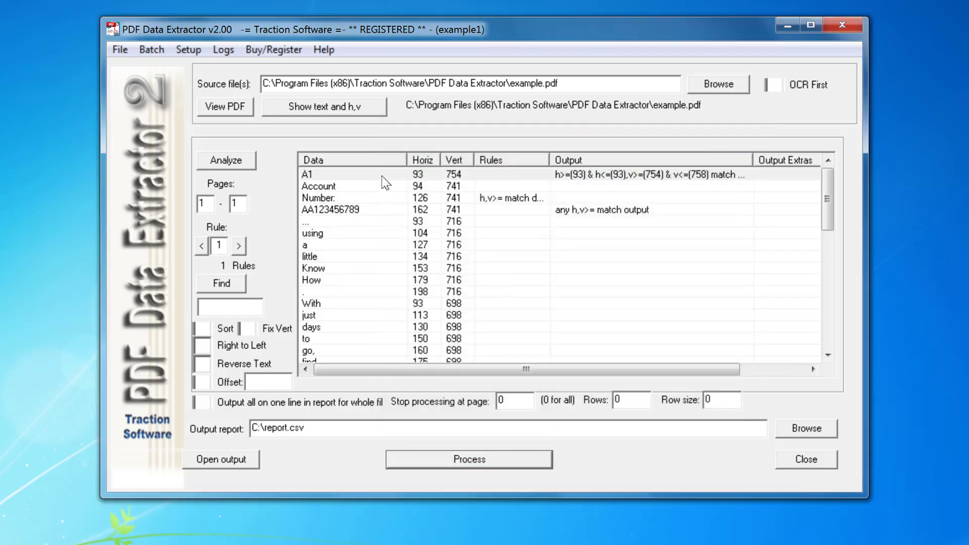
pyautogui.click(324, 49)
pyautogui.click(410, 150)
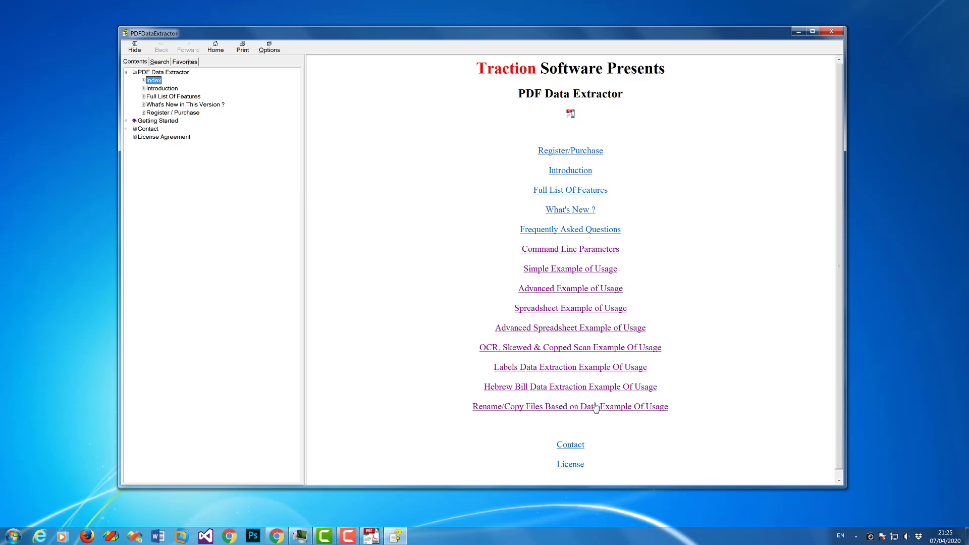
pyautogui.click(594, 270)
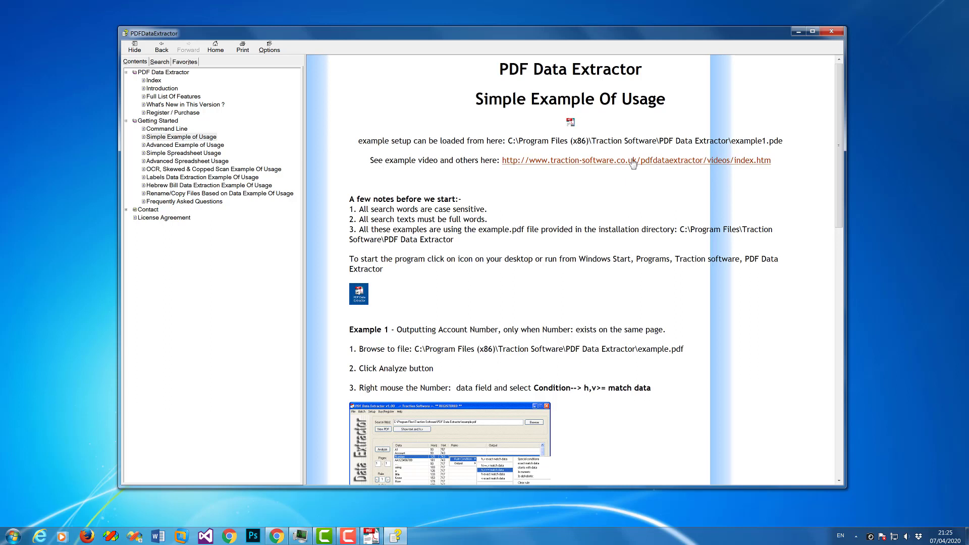
pyautogui.click(831, 31)
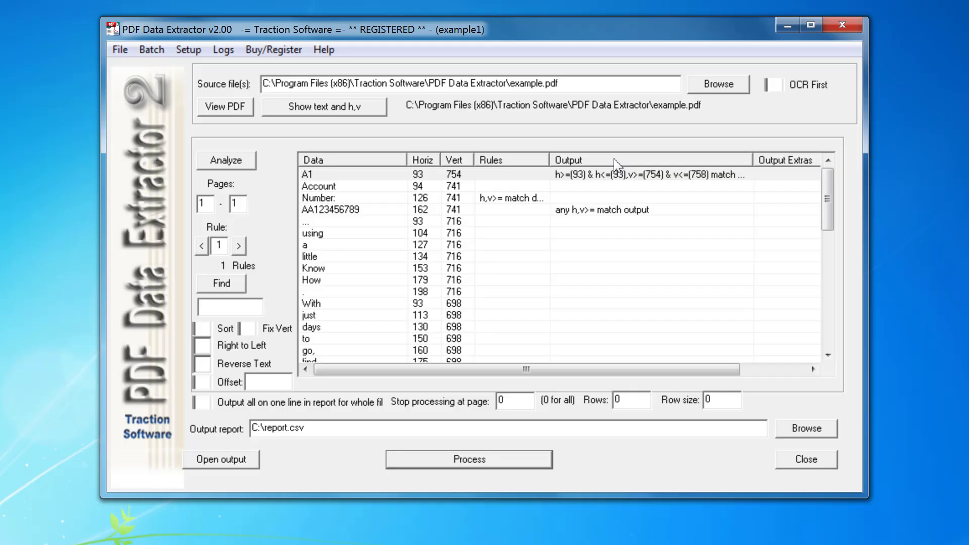